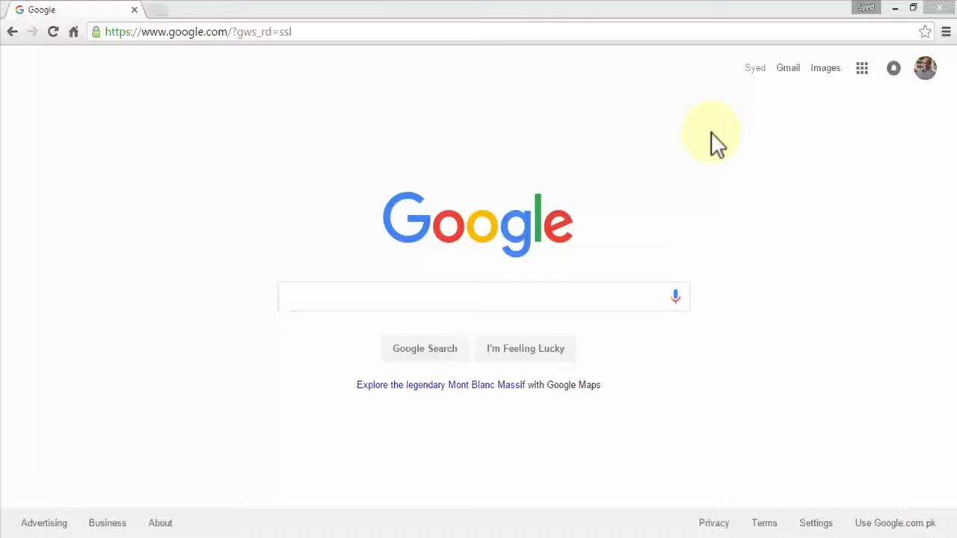
Go to claydeskcourse.atwebpages.com to load the ClayDesk home page with slider and welcome text.
click(247, 31)
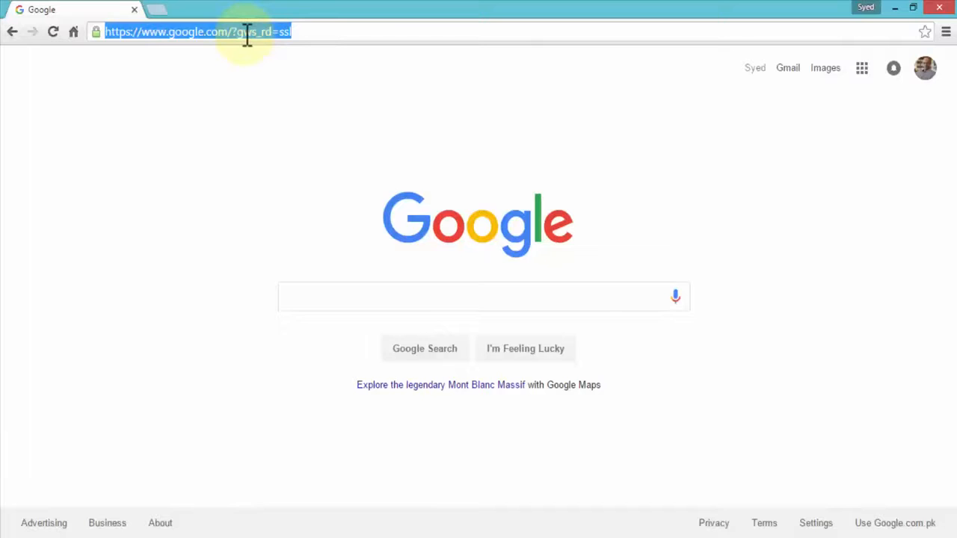
text(claydeskcourse.atwebpages.com)
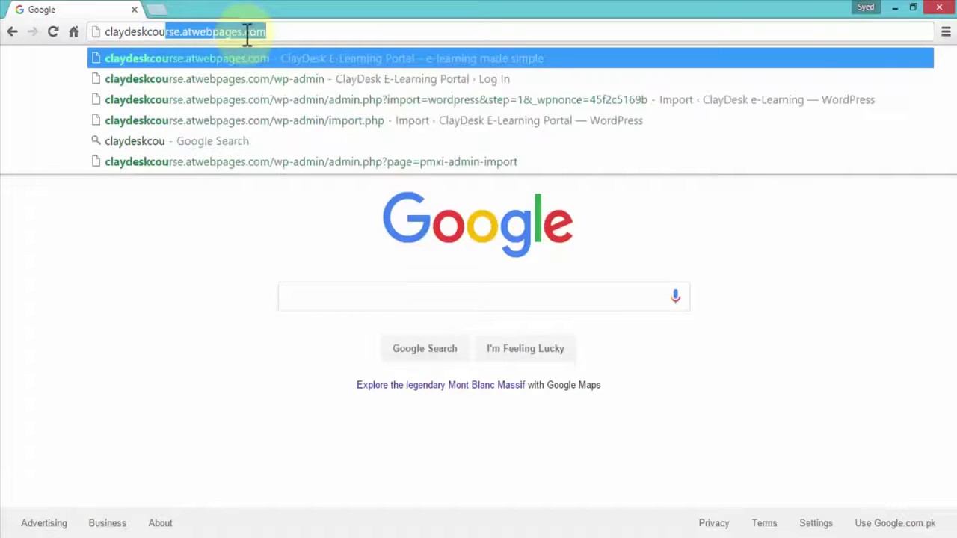
key(Return)
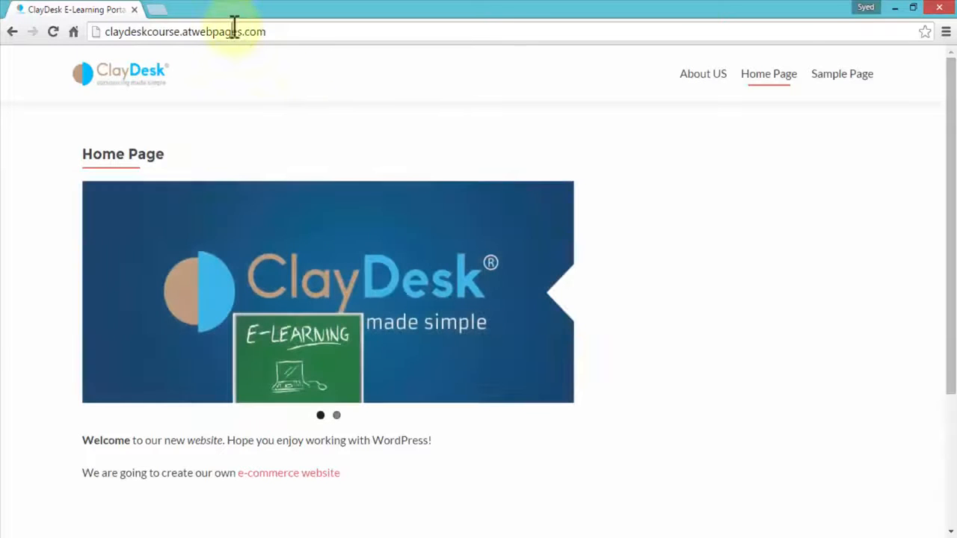
Append /wp-admin to the site address to reach the WordPress login page.
click(163, 31)
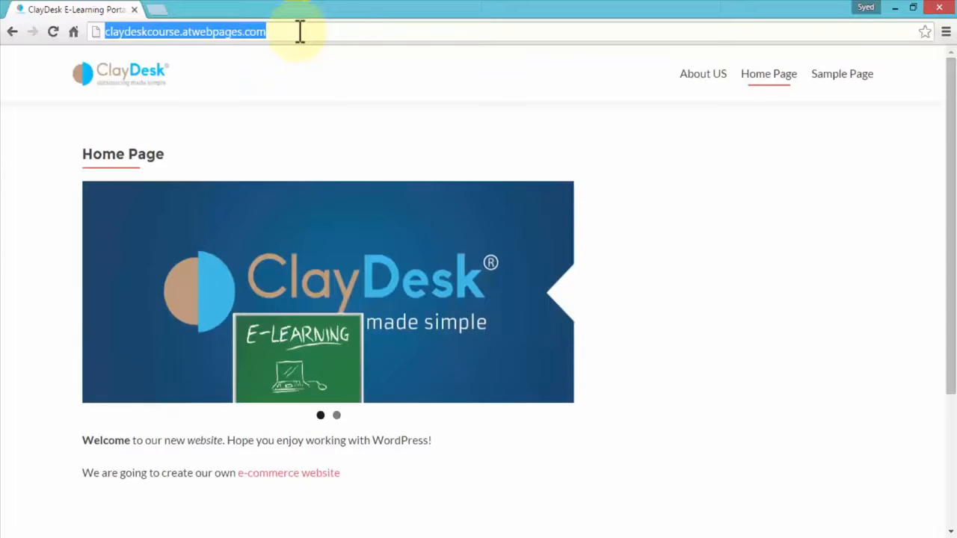
click(299, 31)
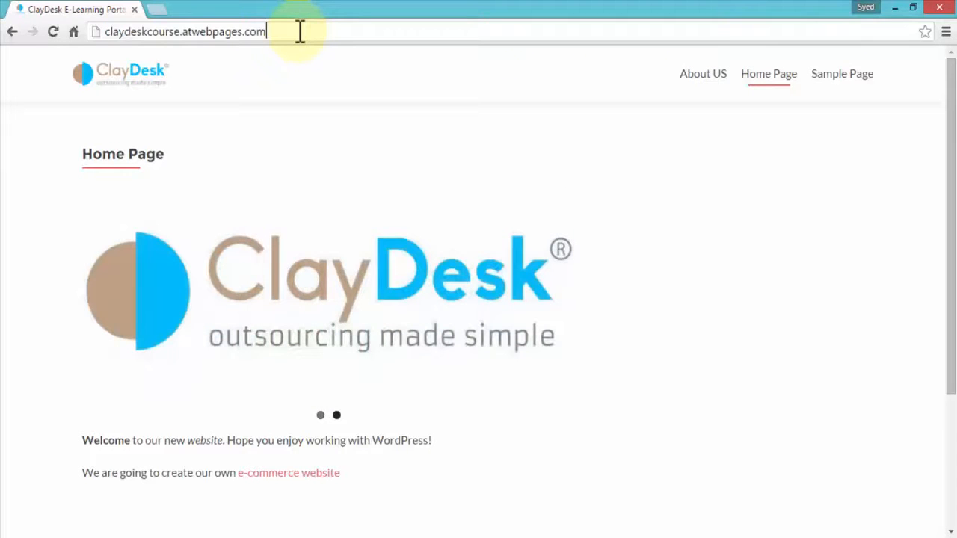
text(/wp-admin)
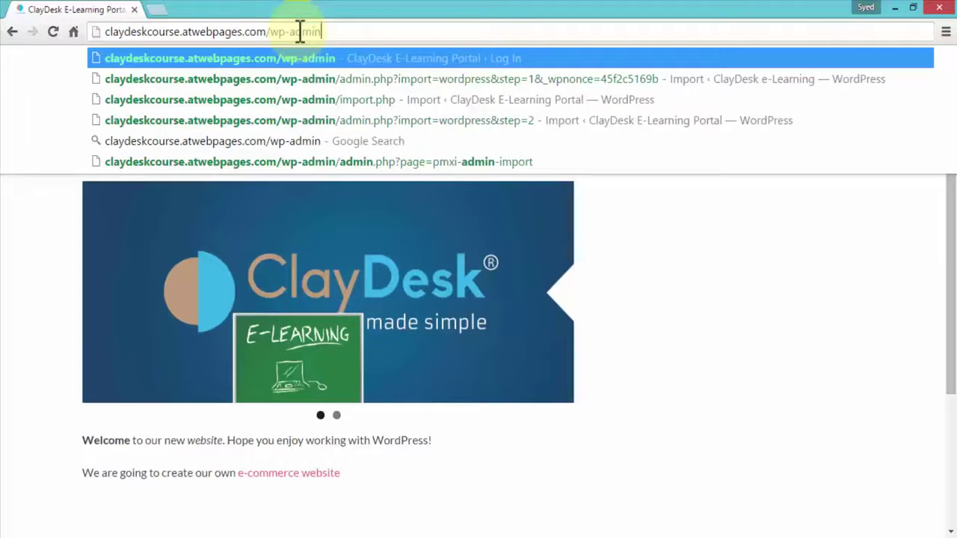
key(Return)
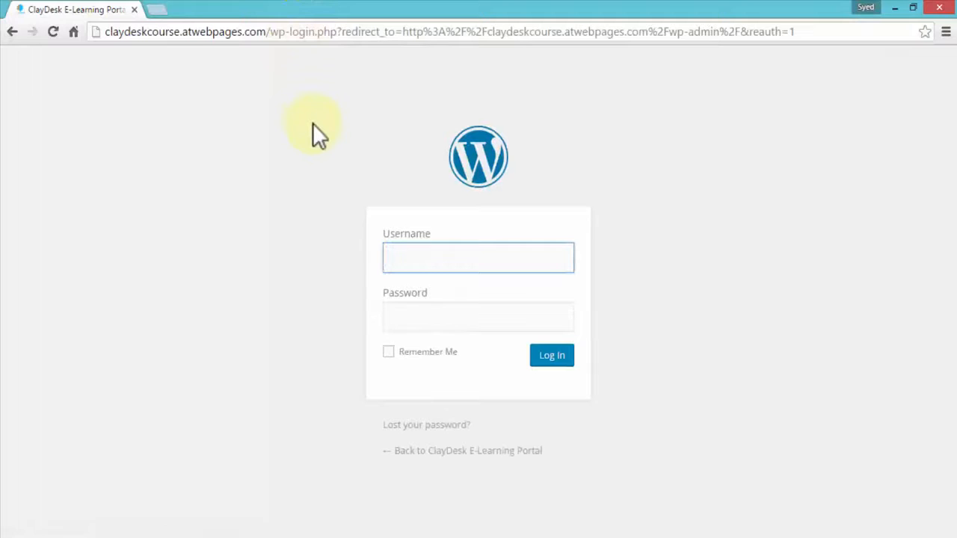
text(clay)
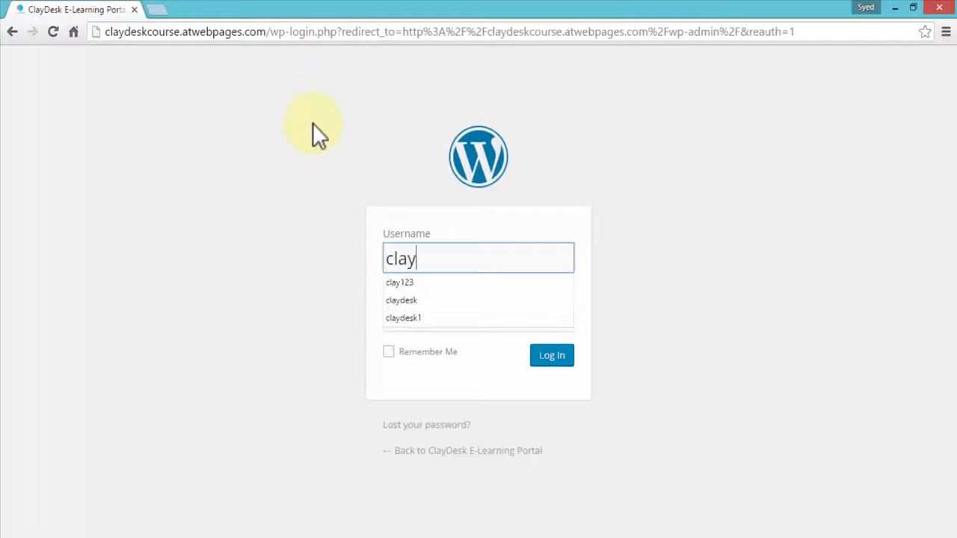
text(123)
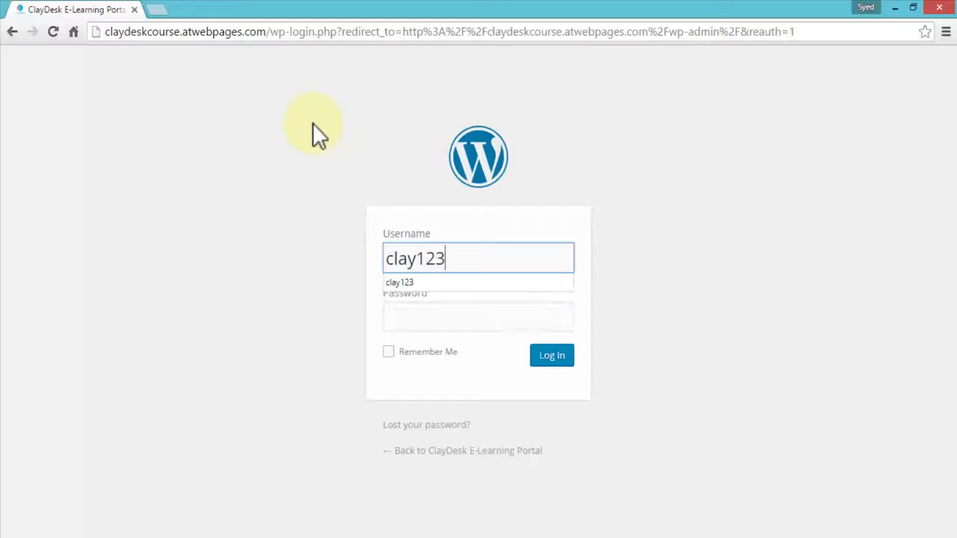
Enter the username and password and submit to log into the WordPress admin.
key(Tab)
text(•••••••)
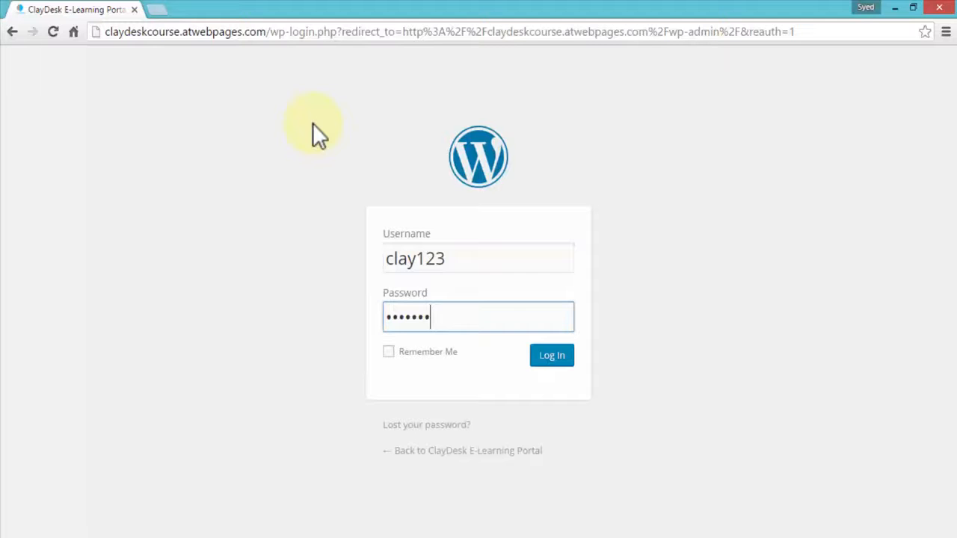
text(••)
key(Return)
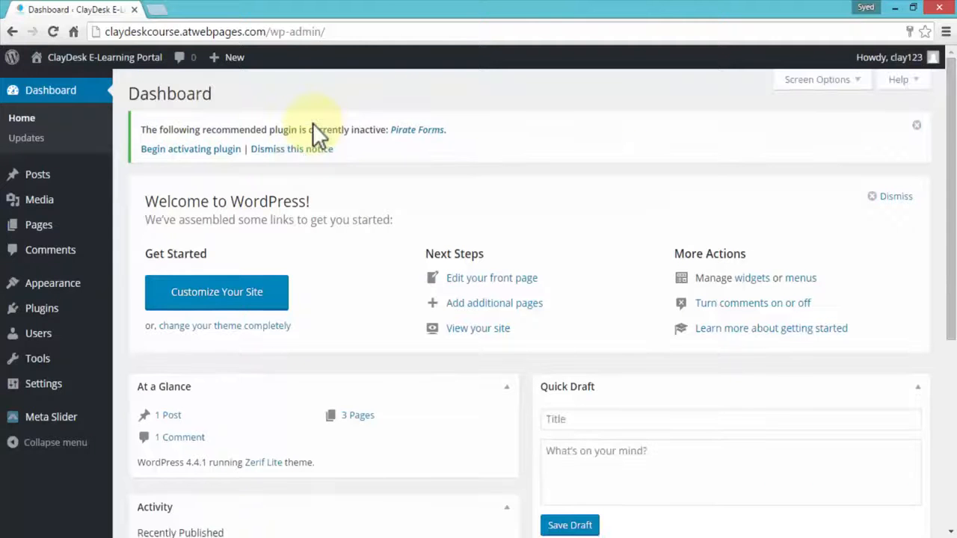
Show All Pages from the admin menu, listing About US, Home Page and Sample Page.
click(37, 225)
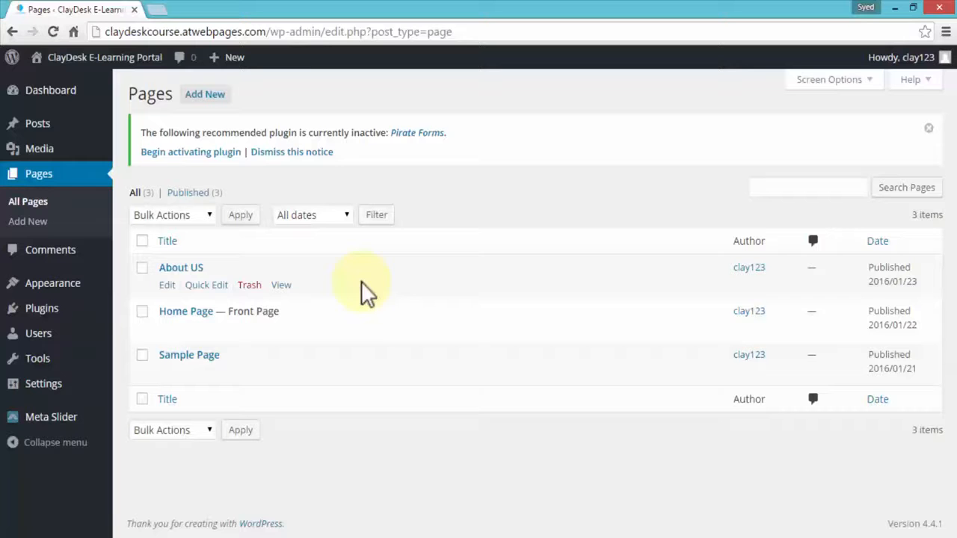
mouse_move(186, 312)
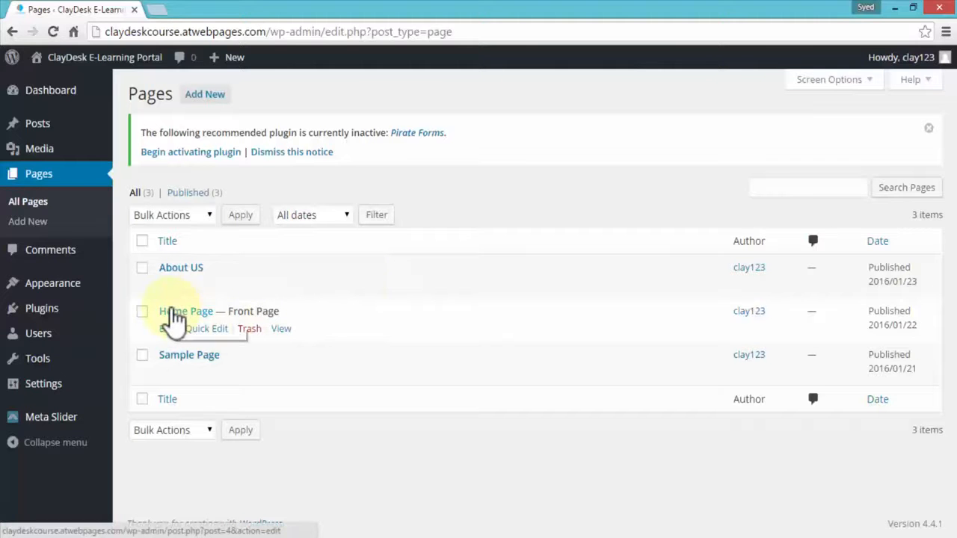
Load the Home Page in the editor and highlight the [metaslider id=25] shortcode.
click(174, 314)
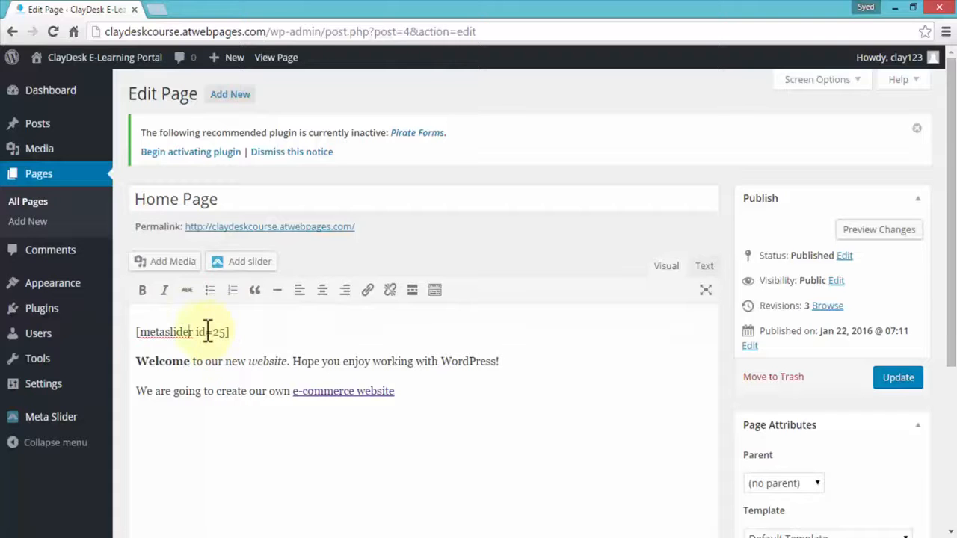
click(230, 332)
drag(233, 332, 136, 332)
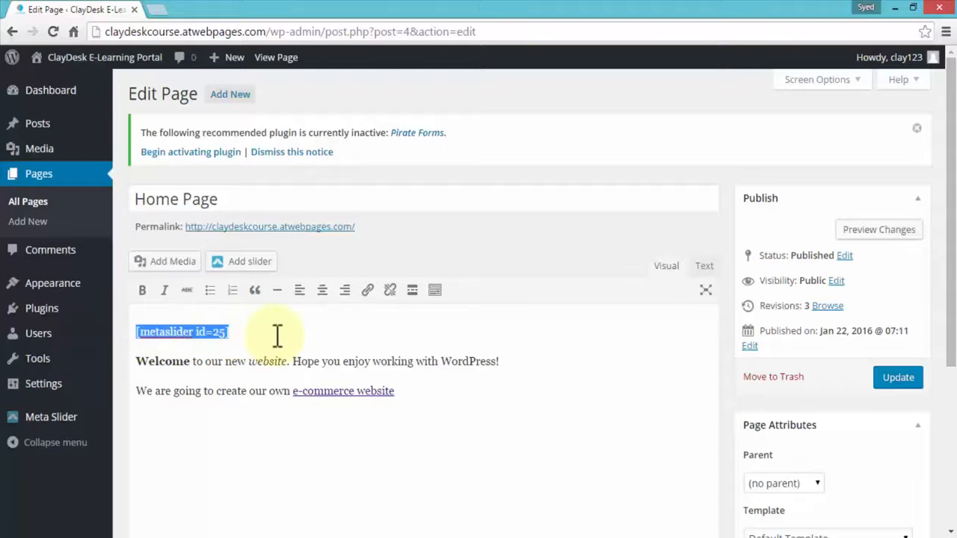
Highlight the welcome sentence and the 'e-commerce website' link to reveal its claydesk.com/buy destination.
drag(136, 361, 499, 362)
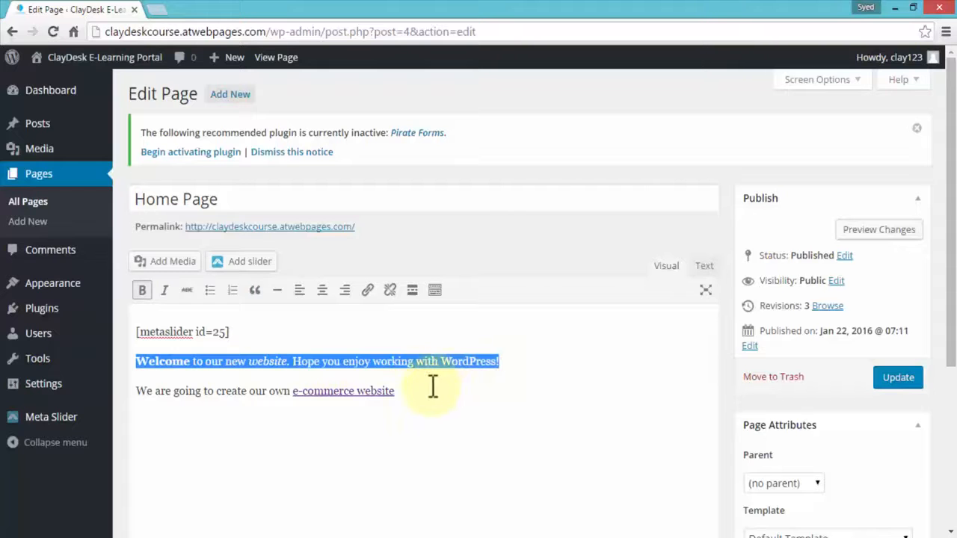
drag(394, 390, 293, 390)
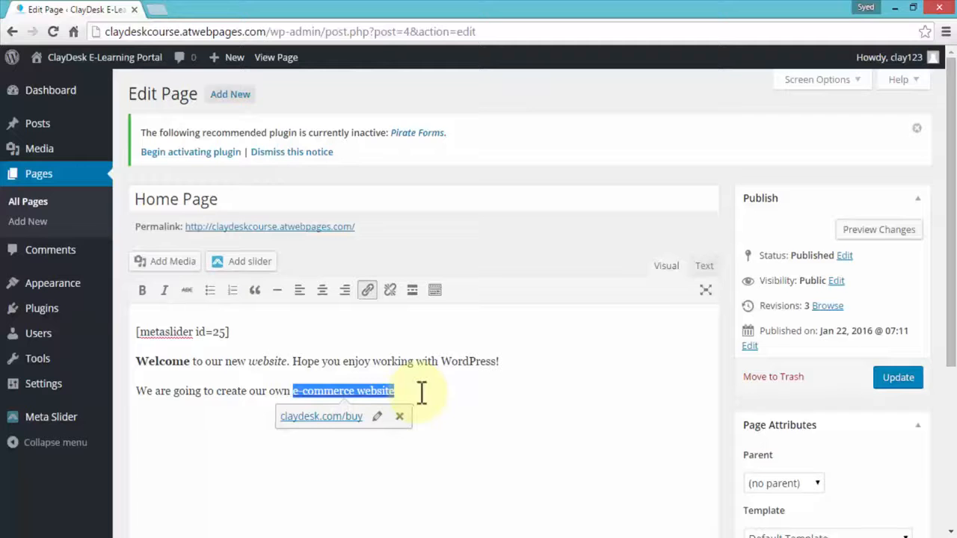
click(421, 393)
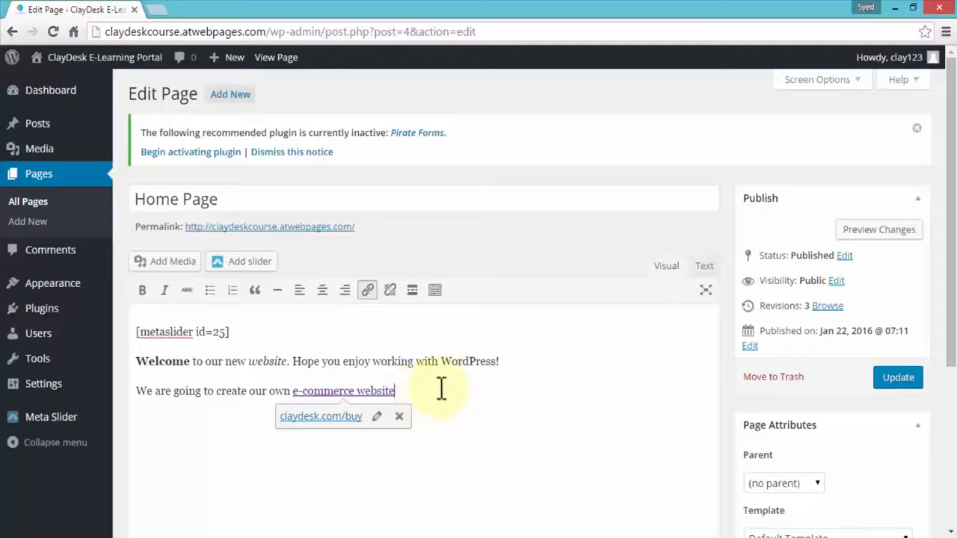